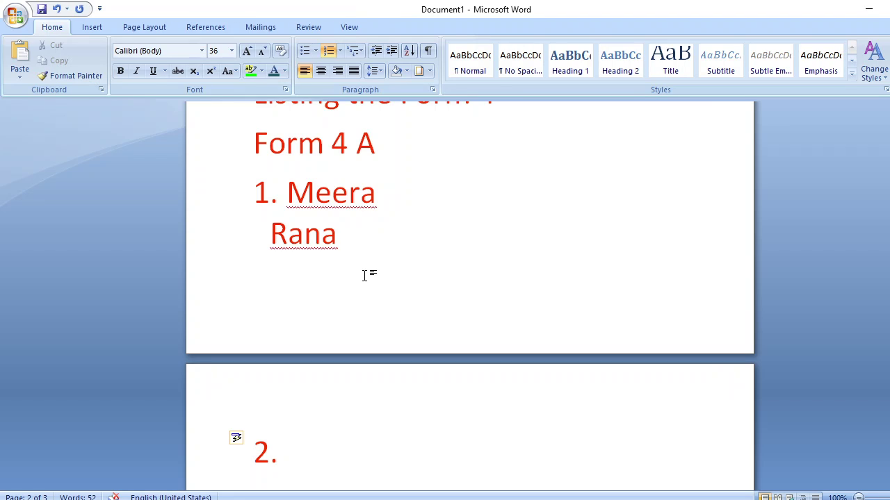
Step: Remove the numbering from the student names listed under the Form 4 A heading
{"action": "left_click", "coordinate": [277, 196]}
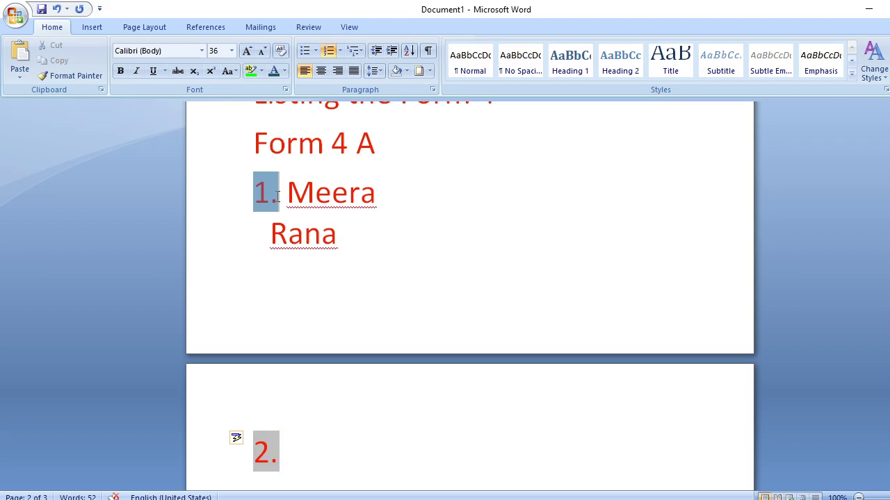
{"action": "left_click", "coordinate": [321, 53]}
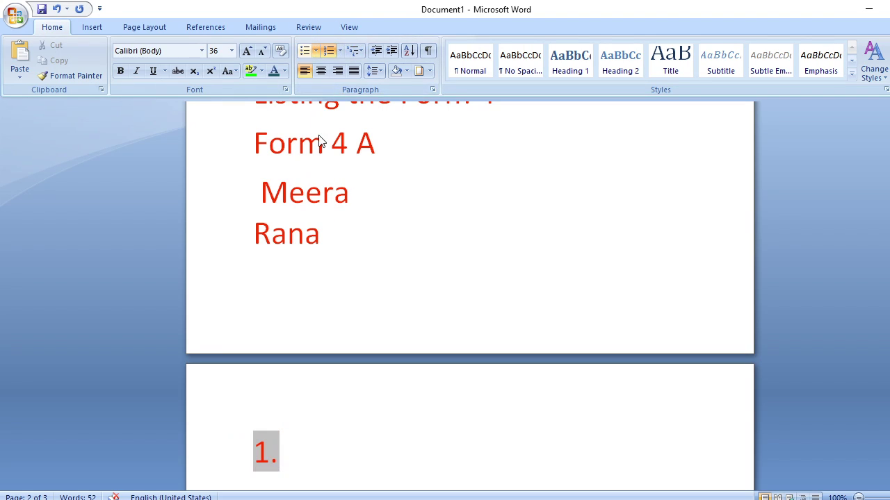
{"action": "key", "text": "ctrl+z"}
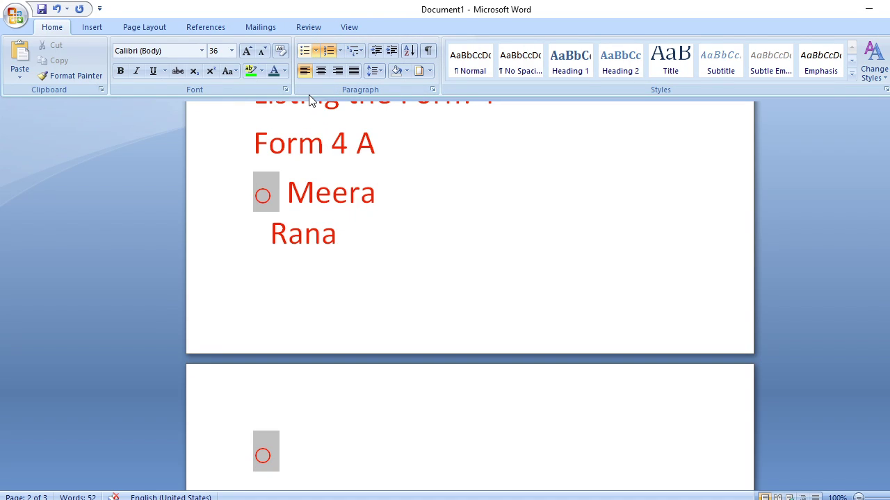
{"action": "key", "text": "ctrl+z"}
{"action": "key", "text": "ctrl+z"}
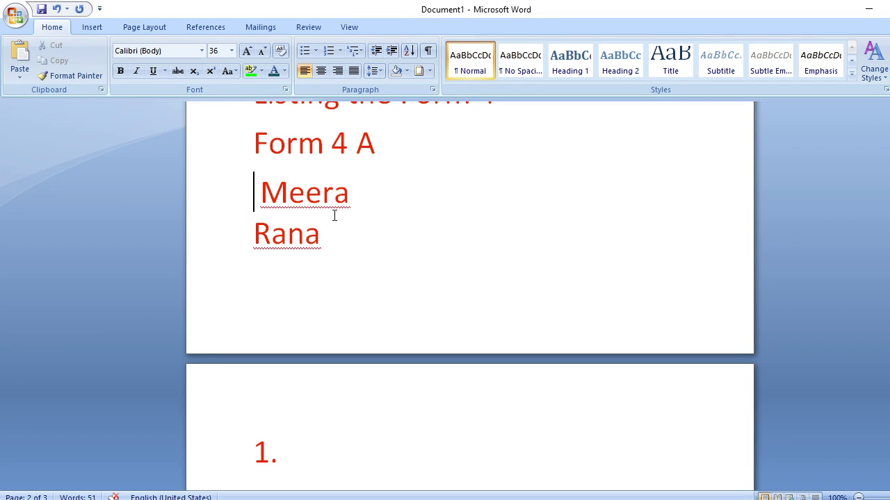
Step: Delete the empty numbered item on the page after the student list
{"action": "scroll", "coordinate": [340, 228], "scroll_direction": "up", "scroll_amount": 2}
{"action": "scroll", "coordinate": [341, 228], "scroll_direction": "down", "scroll_amount": 2}
{"action": "scroll", "coordinate": [341, 228], "scroll_direction": "down", "scroll_amount": 6}
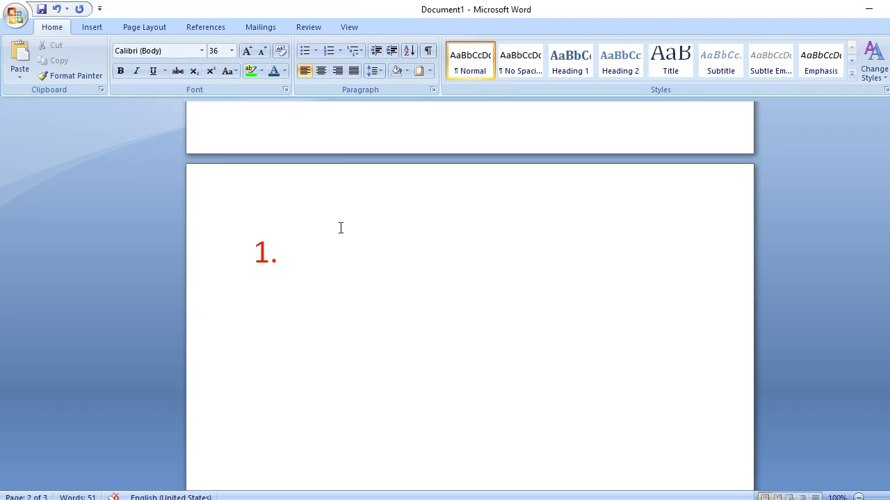
{"action": "left_click", "coordinate": [301, 262]}
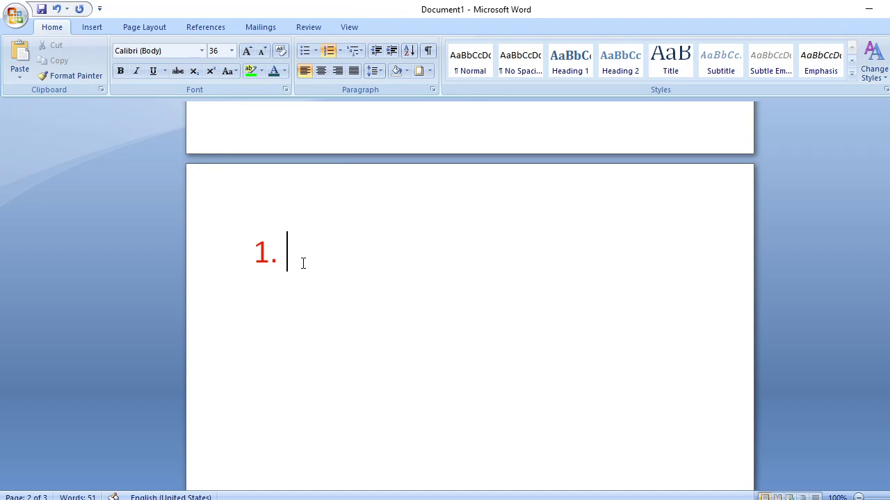
{"action": "key", "text": "BackSpace"}
{"action": "key", "text": "BackSpace"}
Step: Try a thick box border and double-line borders on the "Computer is the greatest invention" paragraph, and remove them again
{"action": "scroll", "coordinate": [302, 262], "scroll_direction": "up", "scroll_amount": 6}
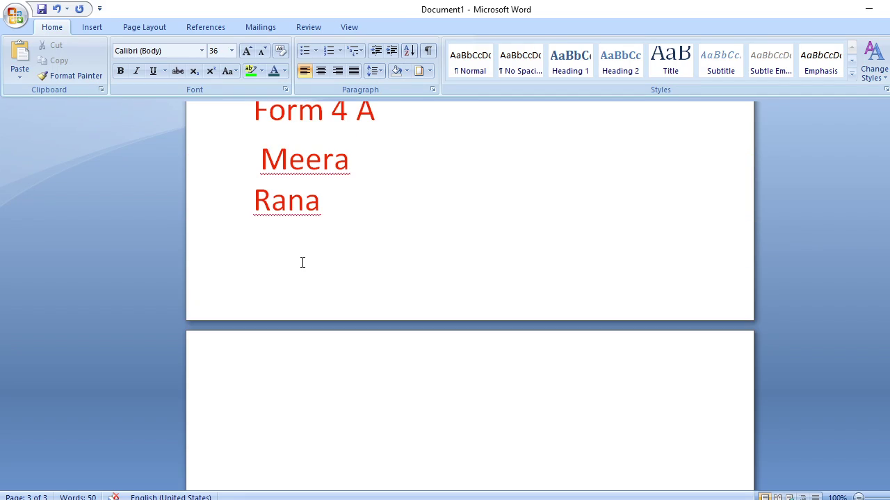
{"action": "scroll", "coordinate": [303, 262], "scroll_direction": "up", "scroll_amount": 5}
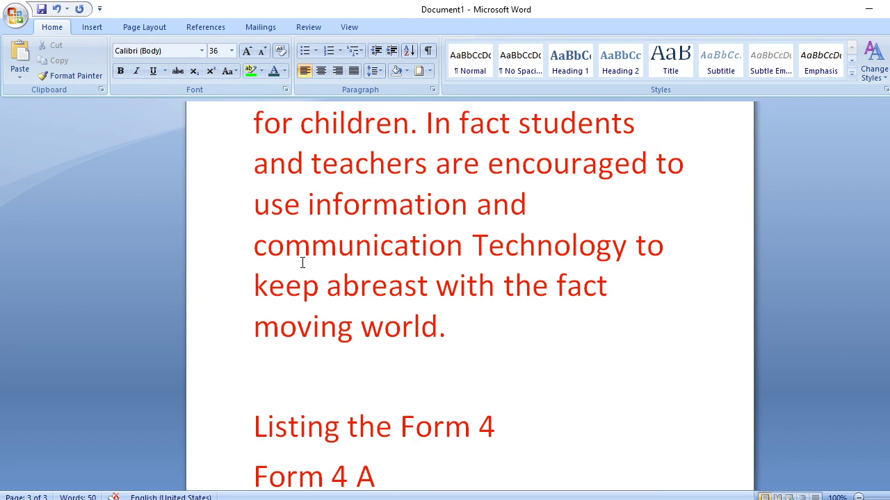
{"action": "scroll", "coordinate": [302, 262], "scroll_direction": "up", "scroll_amount": 1}
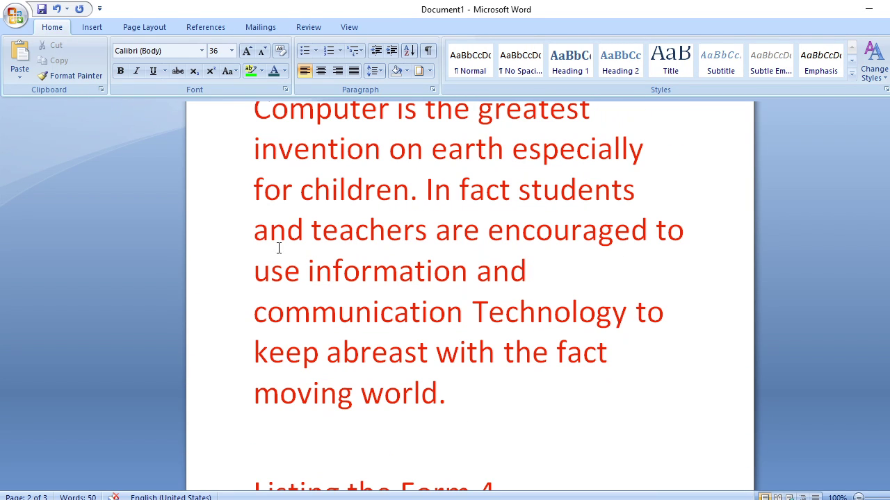
{"action": "scroll", "coordinate": [283, 139], "scroll_direction": "up", "scroll_amount": 1}
{"action": "left_click_drag", "start_coordinate": [250, 139], "coordinate": [410, 221]}
{"action": "left_click_drag", "start_coordinate": [372, 250], "coordinate": [447, 411]}
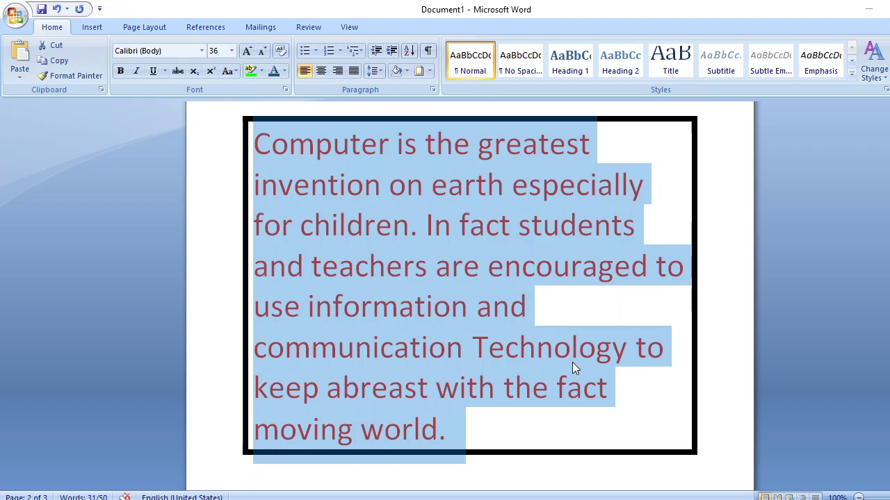
{"action": "key", "text": "ctrl+z"}
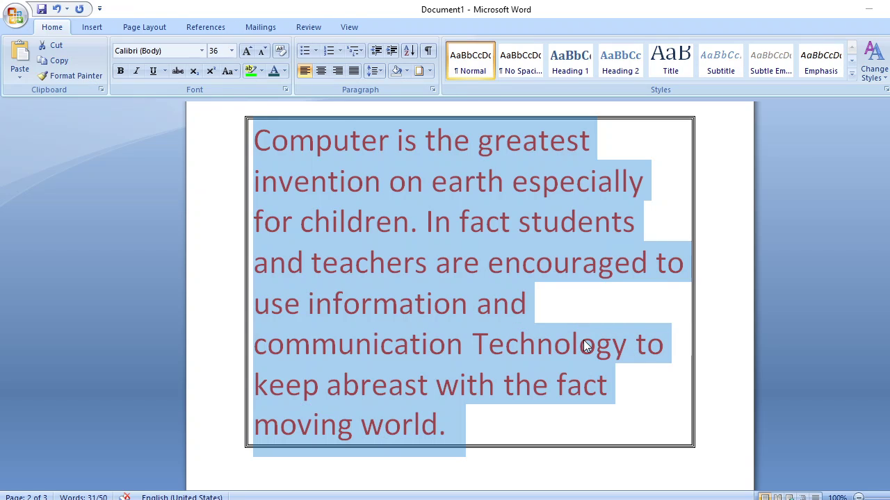
{"action": "key", "text": "F4"}
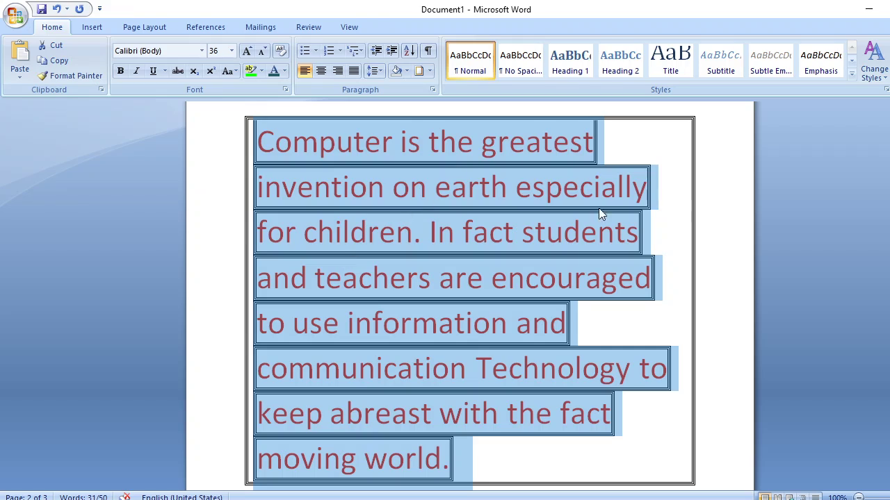
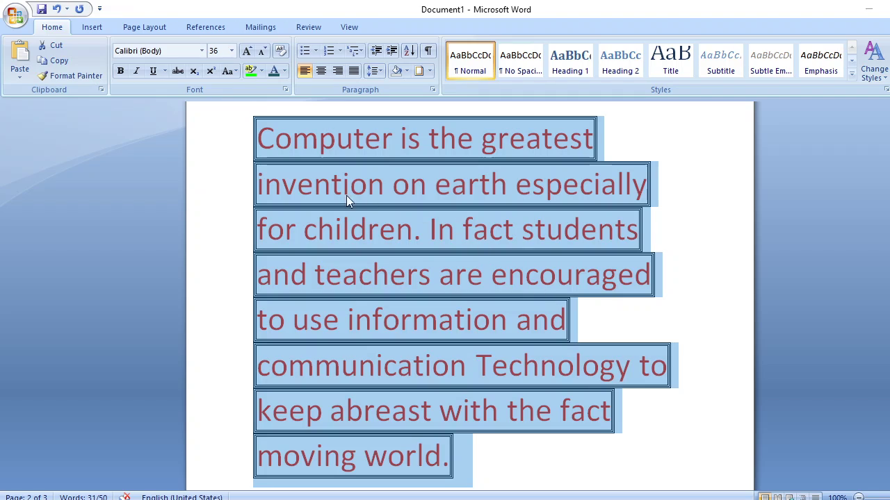
{"action": "key", "text": "ctrl+z"}
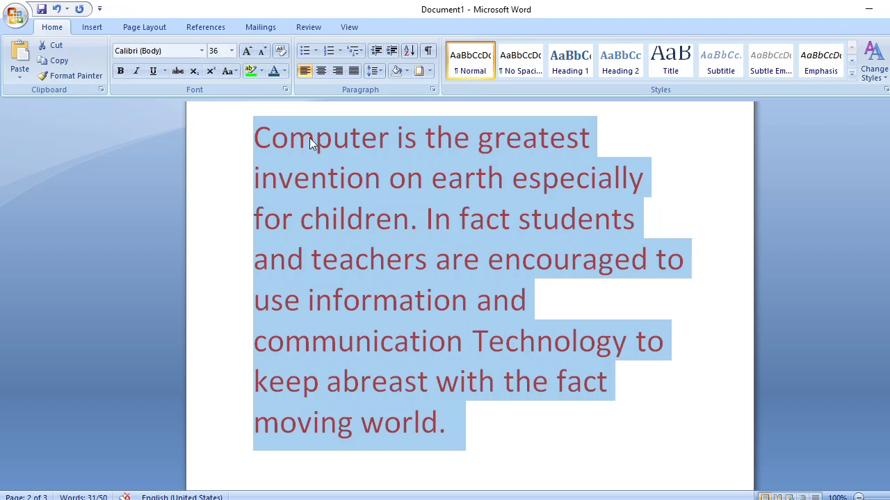
Step: Add a yellow star art border around every page and check it throughout the document
{"action": "left_click", "coordinate": [624, 144]}
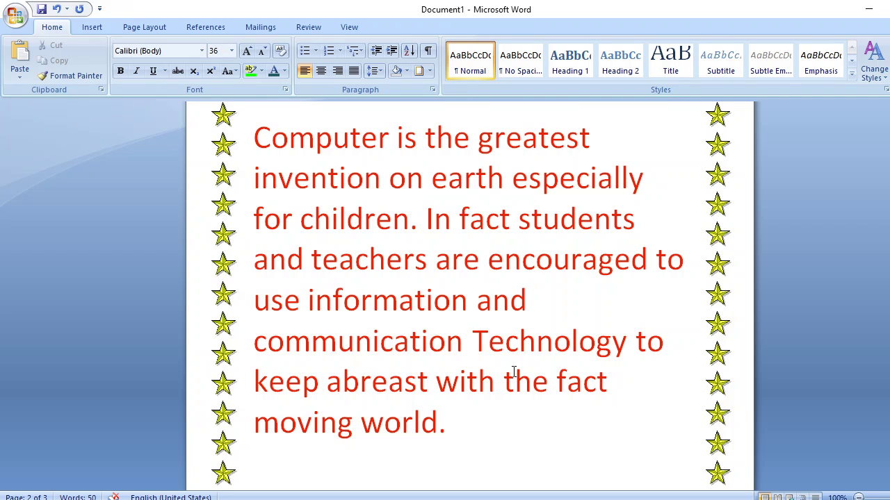
{"action": "scroll", "coordinate": [513, 371], "scroll_direction": "down", "scroll_amount": 3}
{"action": "scroll", "coordinate": [514, 372], "scroll_direction": "down", "scroll_amount": 3}
{"action": "scroll", "coordinate": [513, 372], "scroll_direction": "up", "scroll_amount": 2}
{"action": "scroll", "coordinate": [513, 372], "scroll_direction": "down", "scroll_amount": 6}
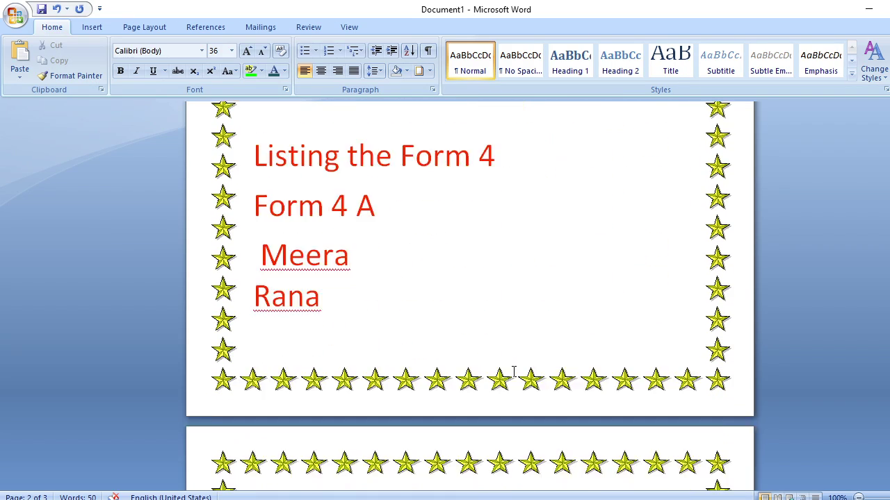
{"action": "scroll", "coordinate": [514, 372], "scroll_direction": "down", "scroll_amount": 7}
{"action": "scroll", "coordinate": [513, 371], "scroll_direction": "up", "scroll_amount": 2}
{"action": "scroll", "coordinate": [514, 372], "scroll_direction": "up", "scroll_amount": 15}
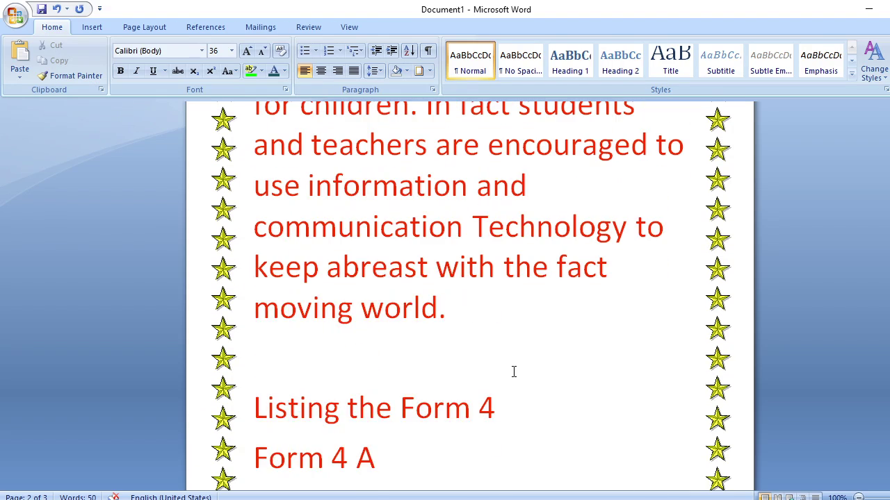
{"action": "scroll", "coordinate": [513, 372], "scroll_direction": "up", "scroll_amount": 15}
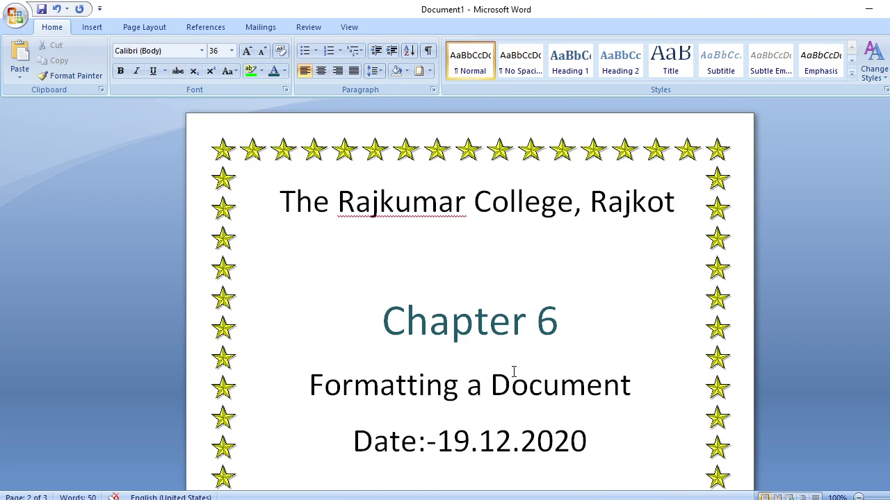
Step: Put a dash-dot box border around the "Computer is the greatest invention" paragraph and review it together with the page border
{"action": "scroll", "coordinate": [514, 371], "scroll_direction": "down", "scroll_amount": 1}
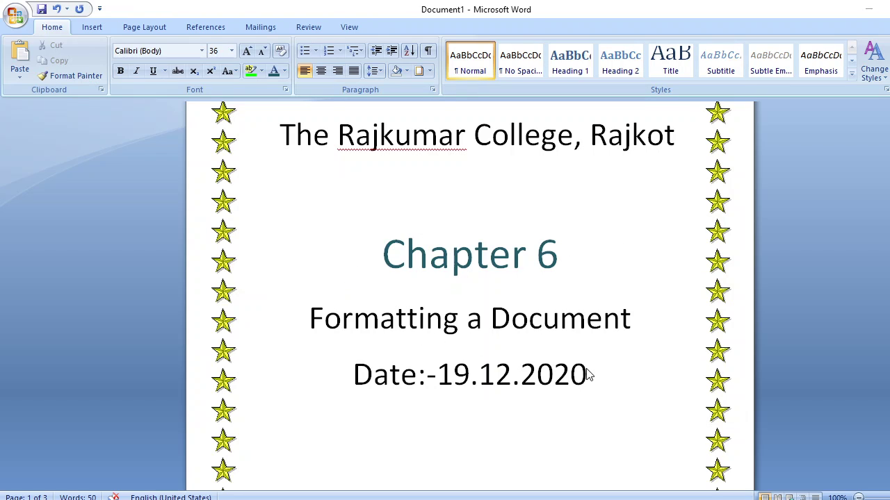
{"action": "scroll", "coordinate": [588, 374], "scroll_direction": "down", "scroll_amount": 10}
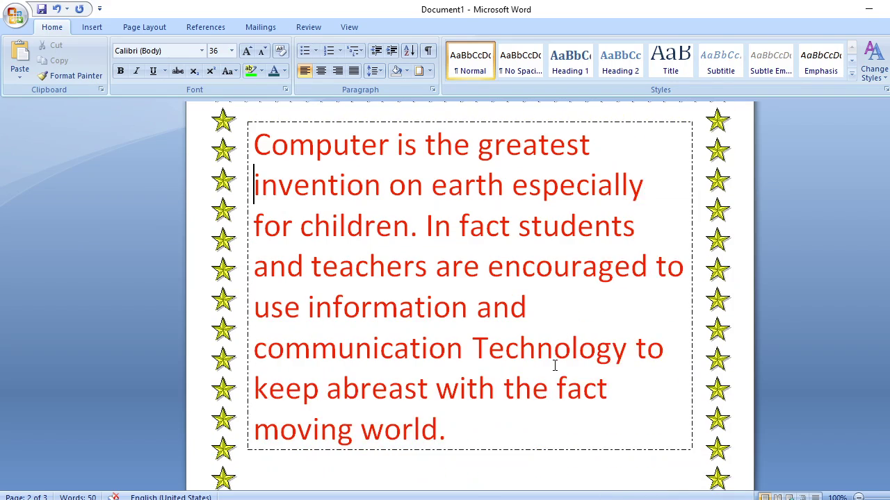
{"action": "scroll", "coordinate": [552, 238], "scroll_direction": "up", "scroll_amount": 5}
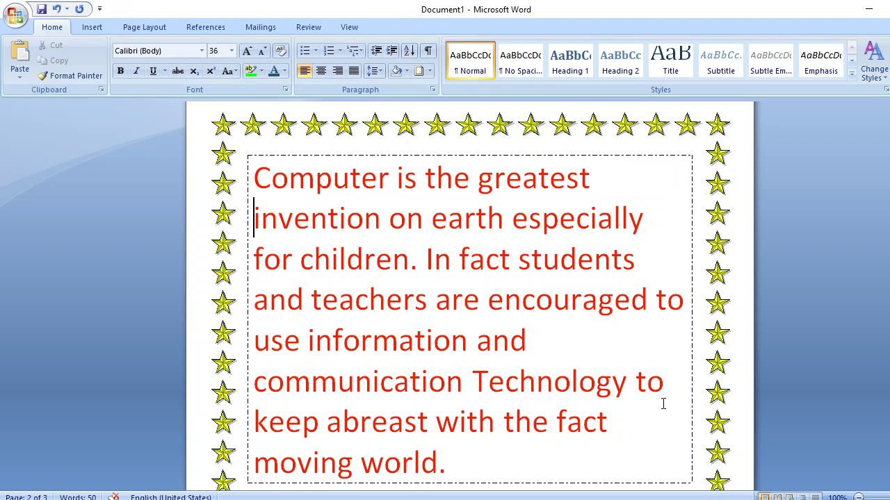
{"action": "scroll", "coordinate": [663, 404], "scroll_direction": "down", "scroll_amount": 12}
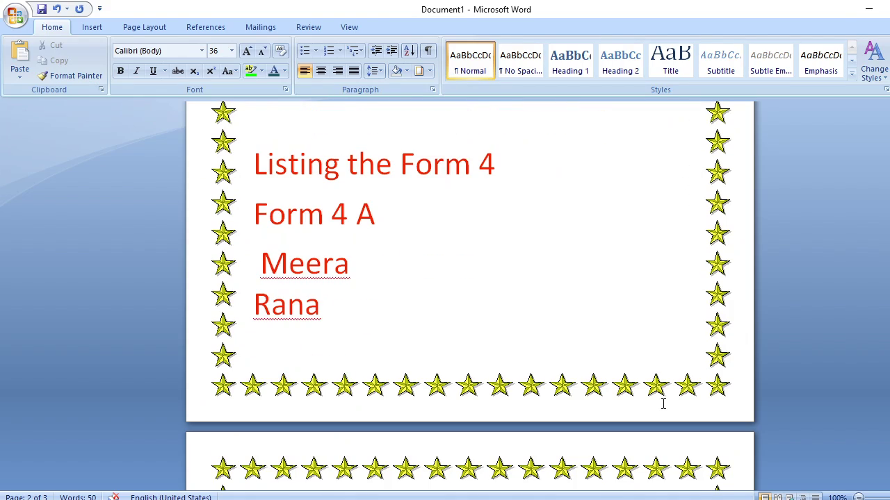
{"action": "scroll", "coordinate": [663, 404], "scroll_direction": "down", "scroll_amount": 6}
{"action": "scroll", "coordinate": [663, 403], "scroll_direction": "up", "scroll_amount": 8}
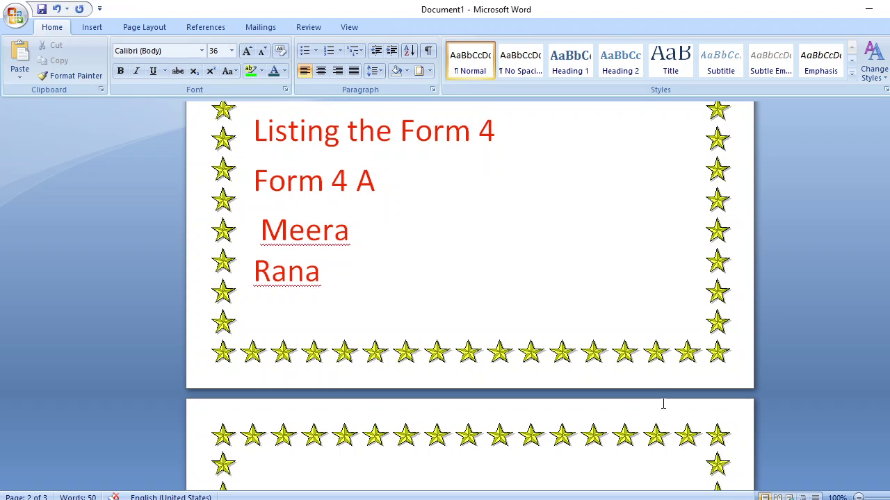
{"action": "scroll", "coordinate": [663, 404], "scroll_direction": "up", "scroll_amount": 10}
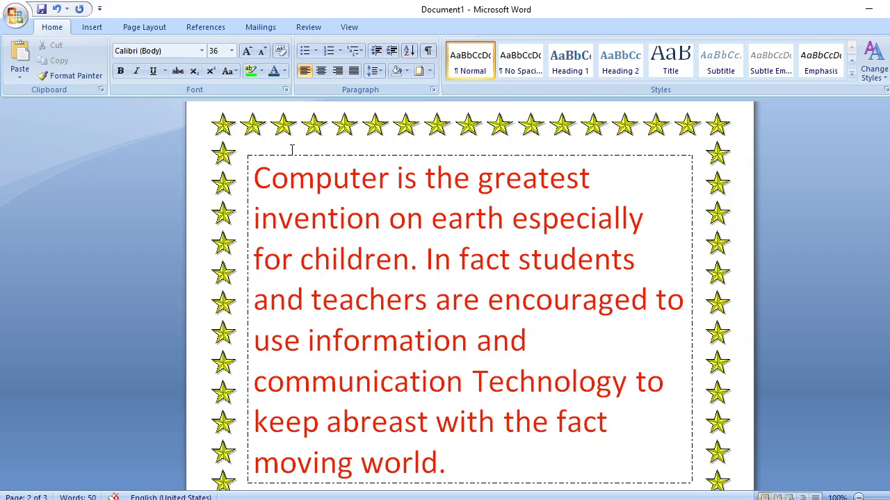
Step: Try a dropped capital on the letter C of "Computer" at the start of the paragraph, and undo it
{"action": "left_click_drag", "start_coordinate": [272, 179], "coordinate": [256, 180]}
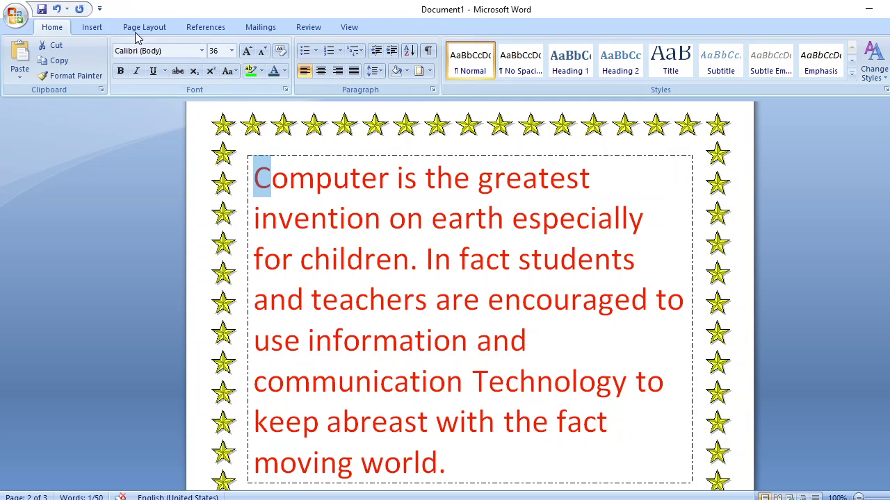
{"action": "left_click", "coordinate": [92, 27]}
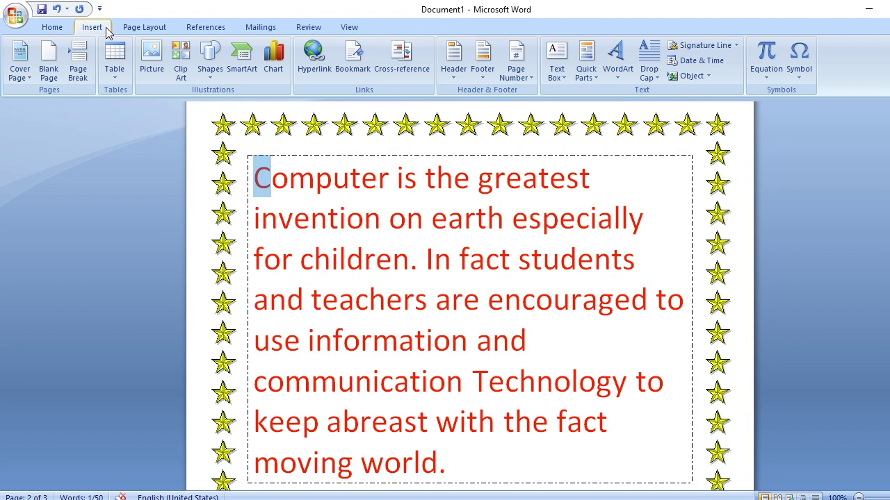
{"action": "left_click", "coordinate": [662, 80]}
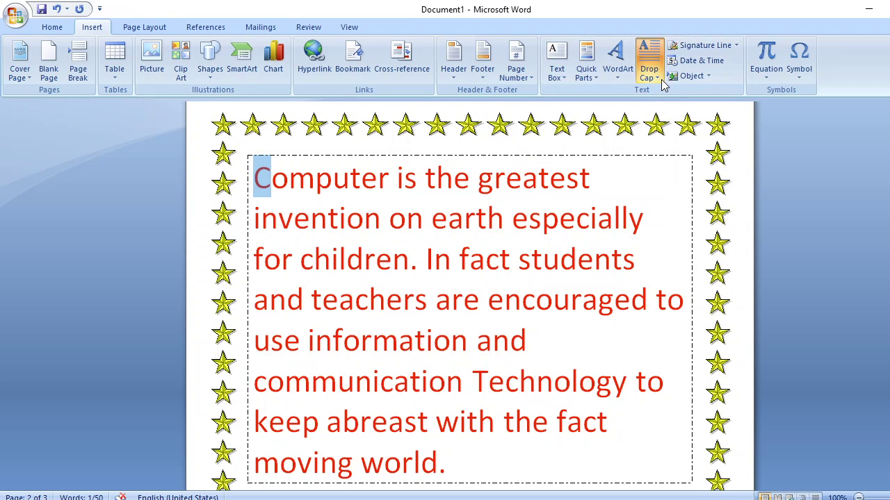
{"action": "left_click", "coordinate": [679, 144]}
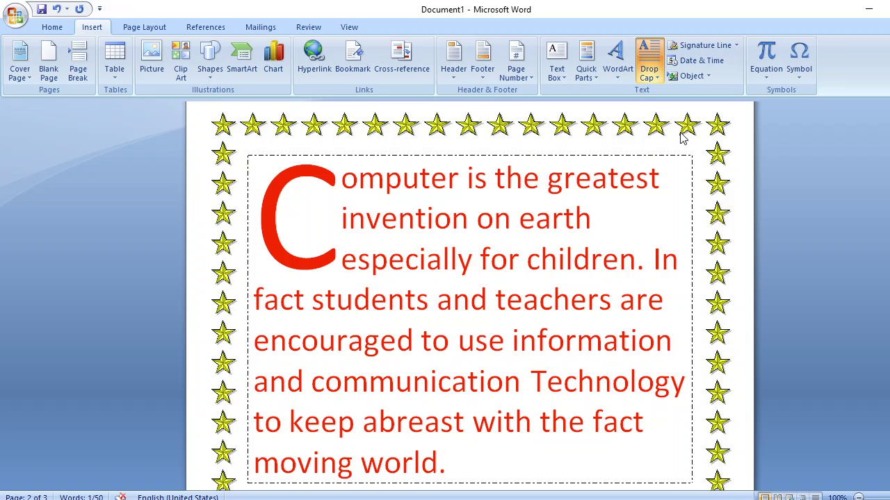
{"action": "left_click", "coordinate": [292, 229]}
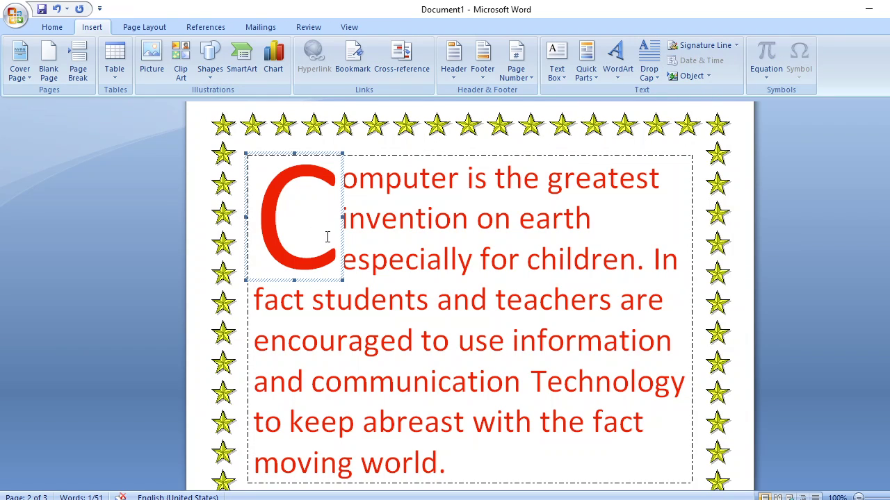
{"action": "key", "text": "ctrl+z"}
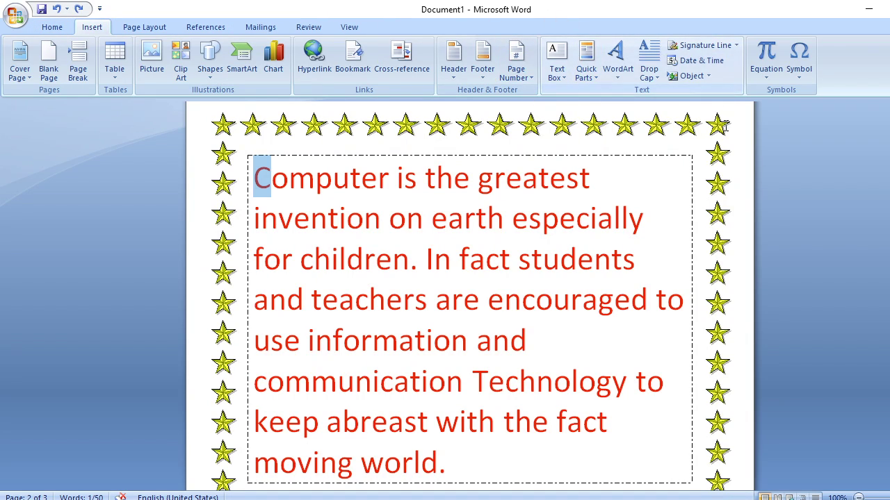
Step: Try the drop cap on the paragraph's opening C once more, undo it and deselect the letter
{"action": "left_click", "coordinate": [649, 69]}
{"action": "left_click", "coordinate": [658, 127]}
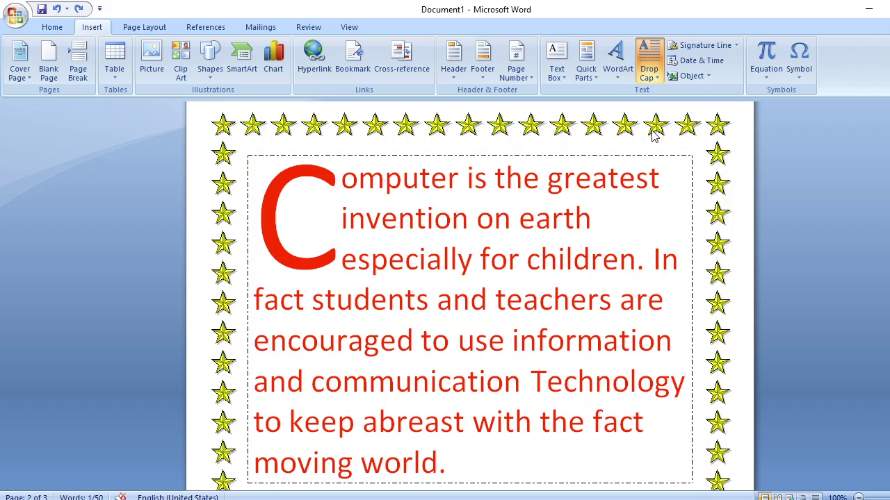
{"action": "key", "text": "ctrl+z"}
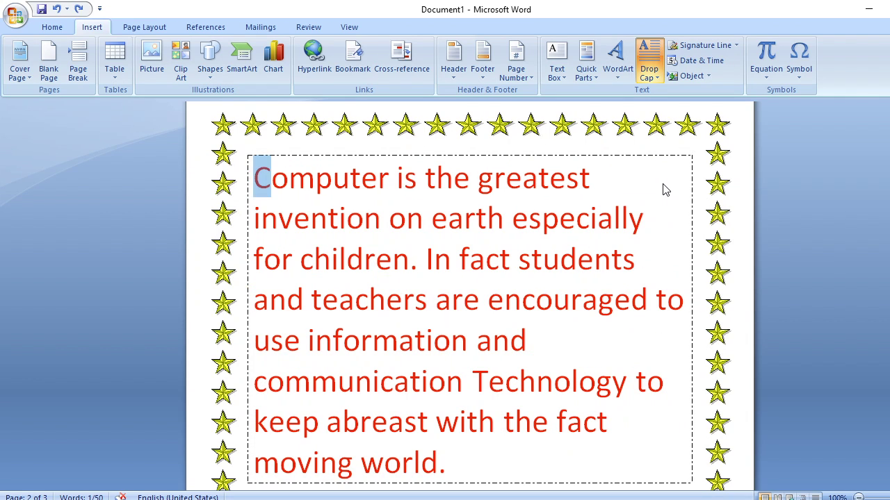
{"action": "left_click", "coordinate": [438, 182]}
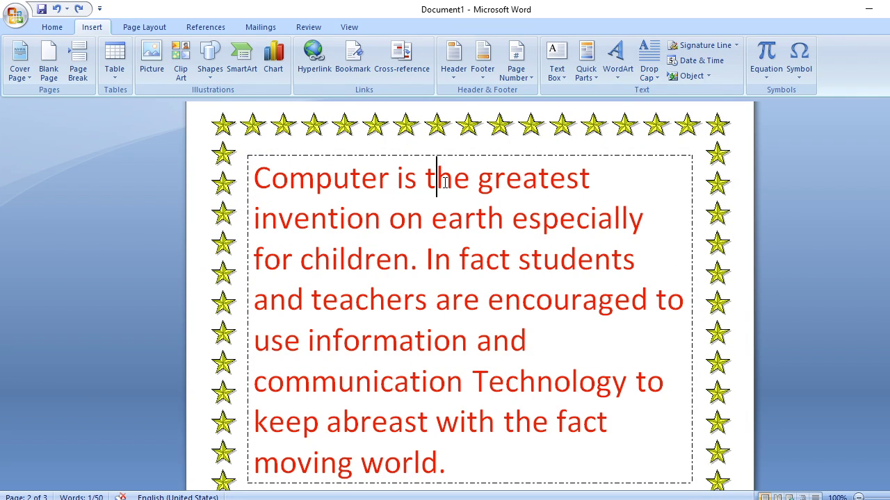
{"action": "scroll", "coordinate": [299, 202], "scroll_direction": "up", "scroll_amount": 3}
{"action": "scroll", "coordinate": [374, 210], "scroll_direction": "down", "scroll_amount": 15}
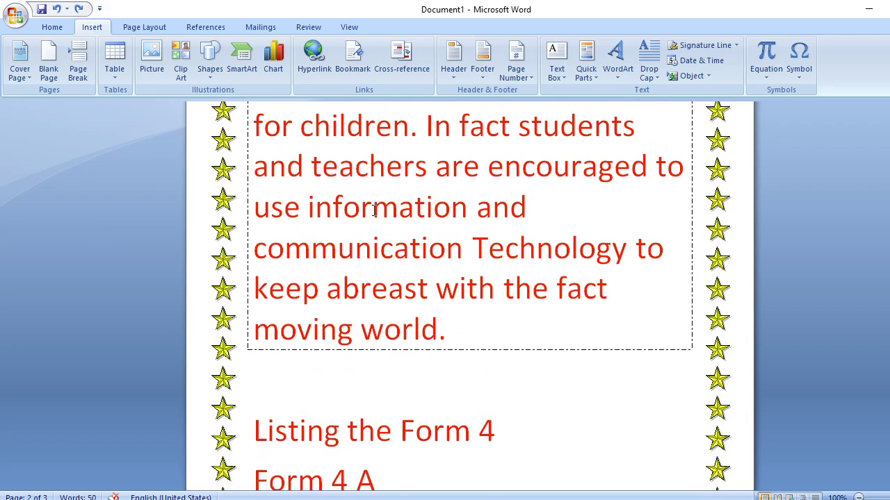
{"action": "scroll", "coordinate": [374, 210], "scroll_direction": "up", "scroll_amount": 8}
{"action": "scroll", "coordinate": [374, 210], "scroll_direction": "up", "scroll_amount": 8}
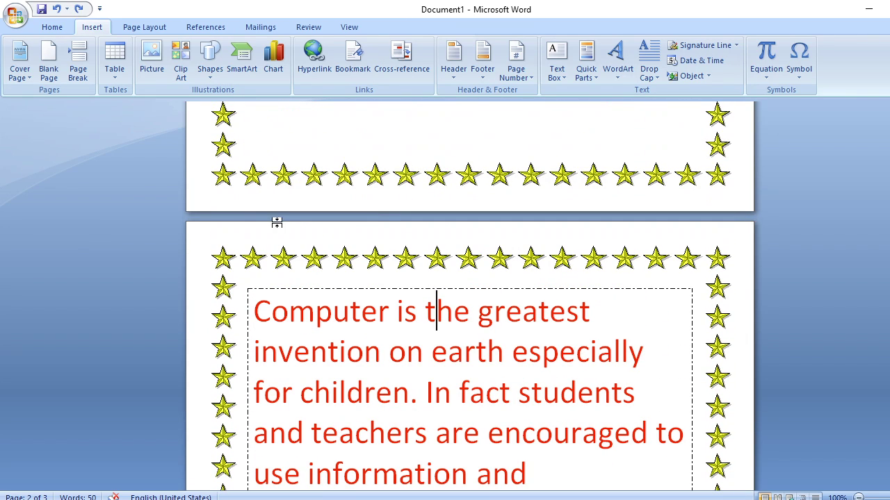
Step: Make the paragraph's opening text from "Computer" through "encouraged to" bold and italic with a wavy underline
{"action": "left_click_drag", "start_coordinate": [271, 316], "coordinate": [261, 321]}
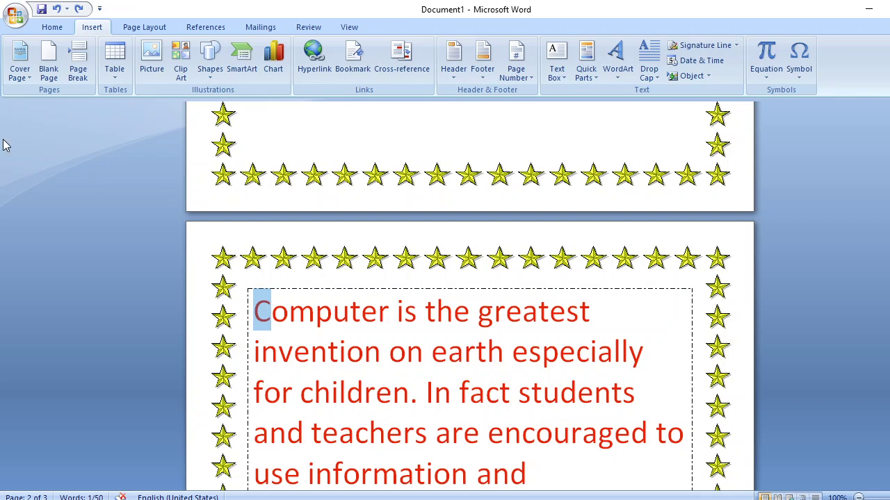
{"action": "left_click", "coordinate": [50, 29]}
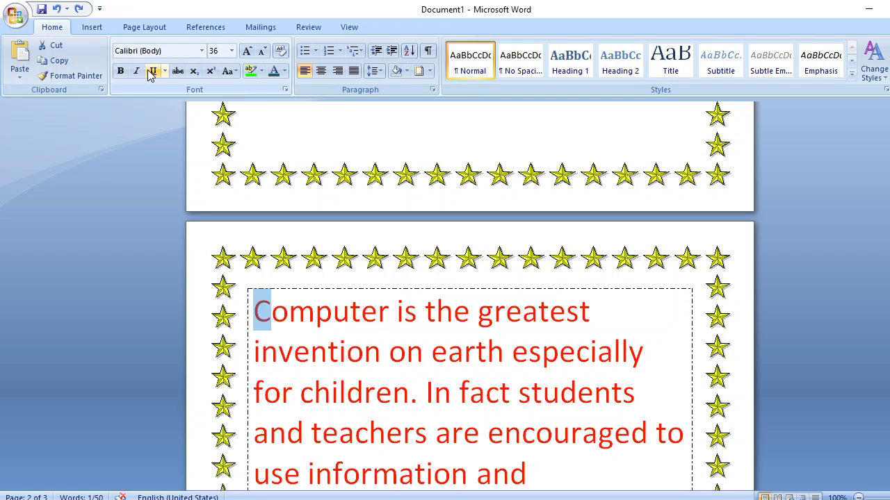
{"action": "left_click_drag", "start_coordinate": [273, 312], "coordinate": [669, 435]}
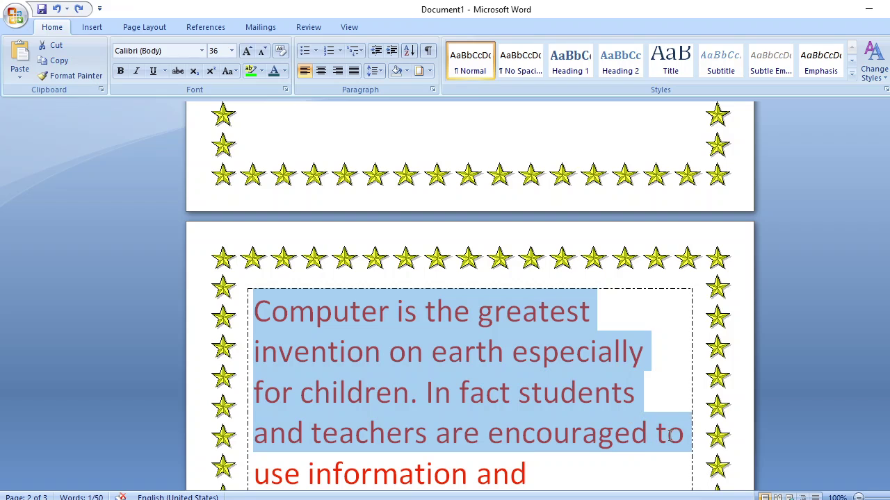
{"action": "left_click", "coordinate": [120, 71]}
{"action": "left_click", "coordinate": [138, 72]}
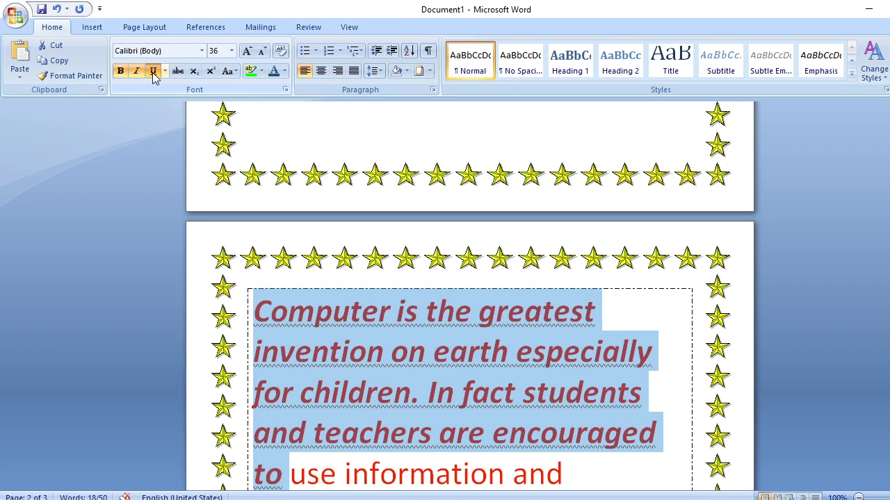
{"action": "left_click", "coordinate": [165, 71]}
{"action": "left_click", "coordinate": [185, 135]}
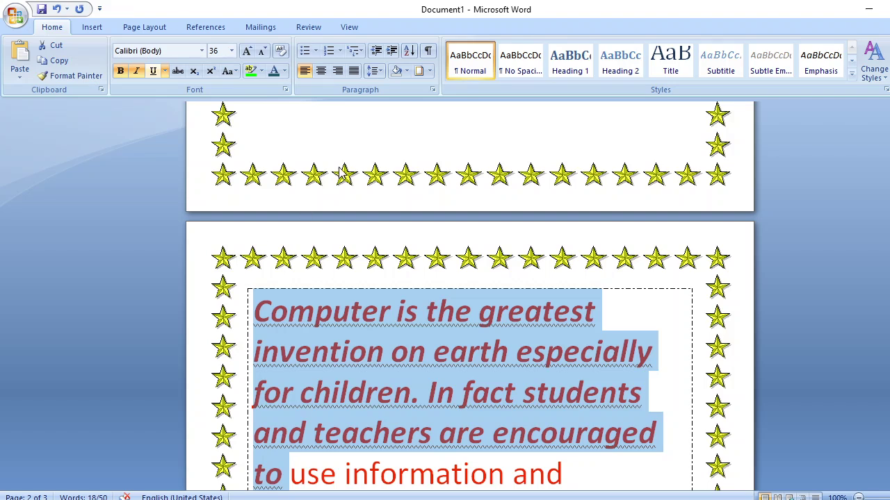
Step: Try a dark blue highlight on the selected text, remove it and change the font color to brown
{"action": "left_click", "coordinate": [254, 71]}
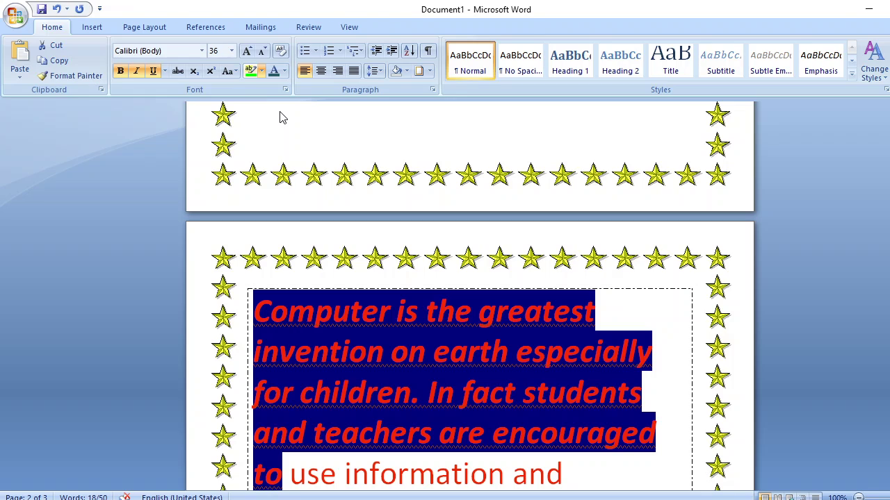
{"action": "key", "text": "ctrl+z"}
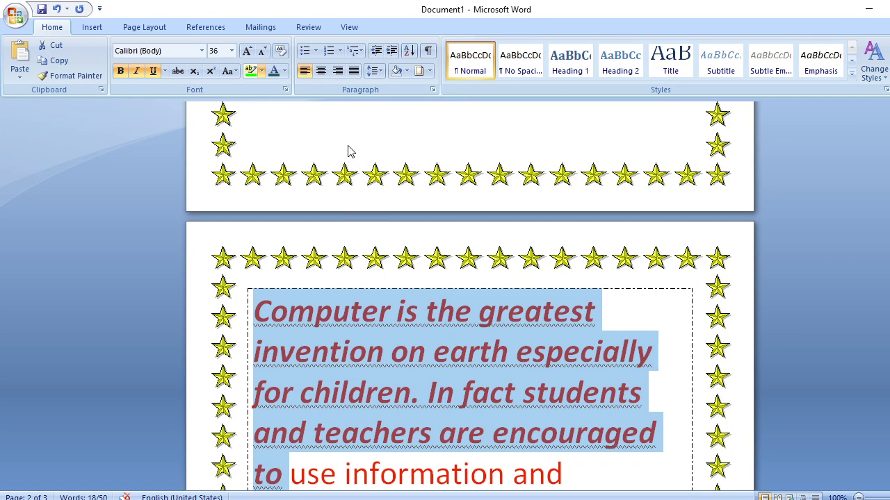
{"action": "key", "text": "ctrl+z"}
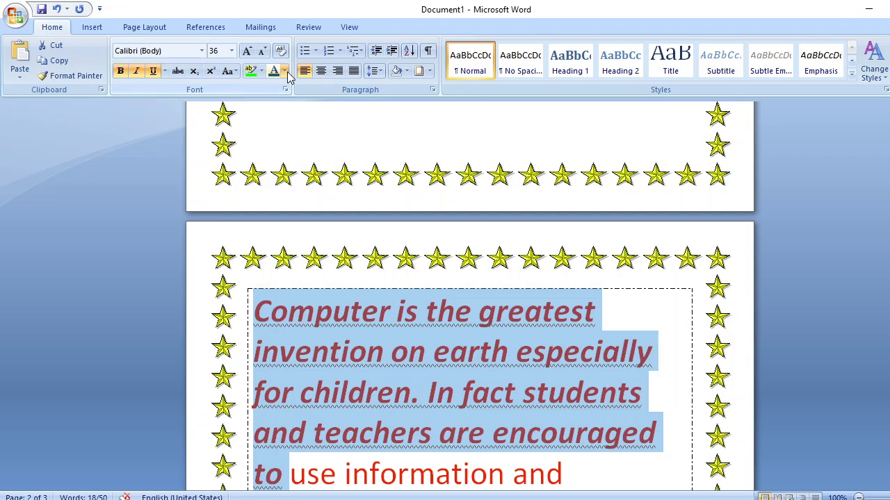
{"action": "left_click", "coordinate": [317, 122]}
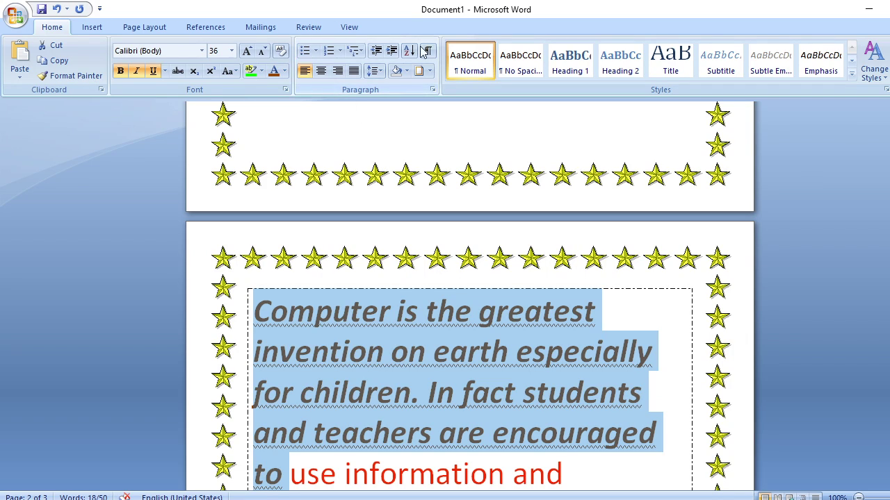
Step: Try centered, right-aligned and justified alignment on the paragraph, and return it to left alignment
{"action": "left_click", "coordinate": [321, 72]}
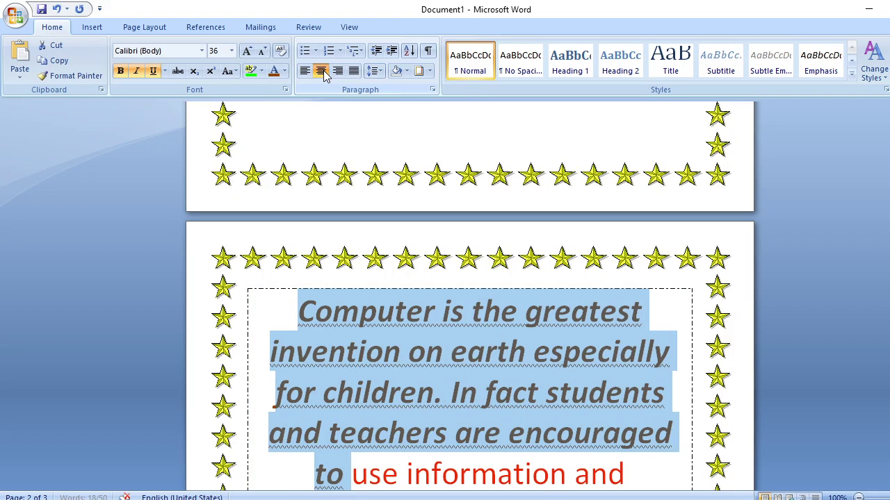
{"action": "left_click", "coordinate": [337, 74]}
{"action": "left_click", "coordinate": [353, 74]}
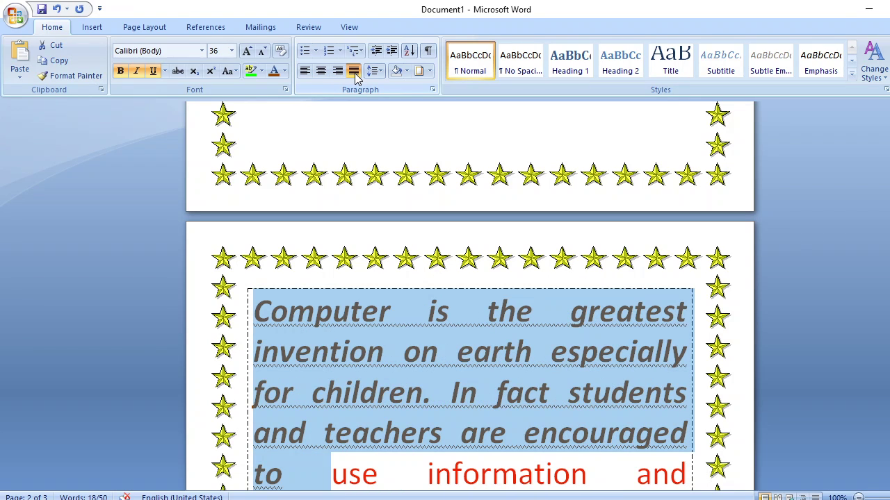
{"action": "left_click", "coordinate": [305, 72]}
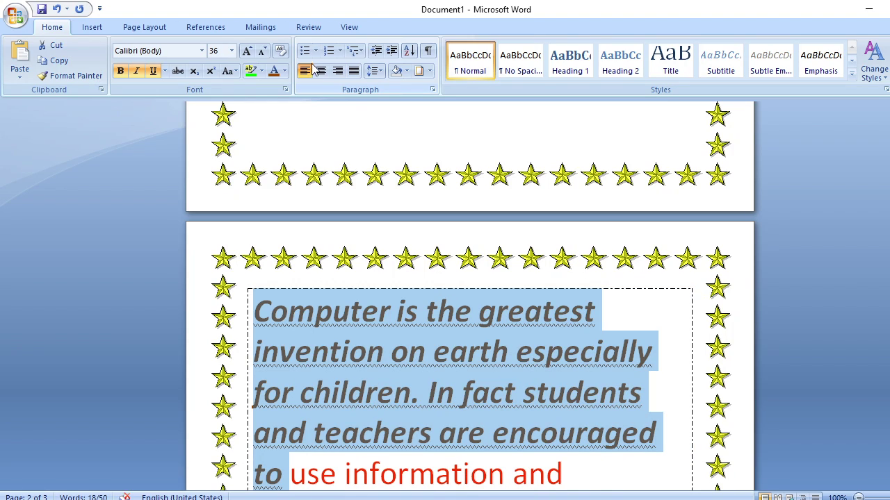
Step: Try a four-diamond bullet and the A. numbering format on the paragraph, and number it with 1
{"action": "left_click", "coordinate": [340, 145]}
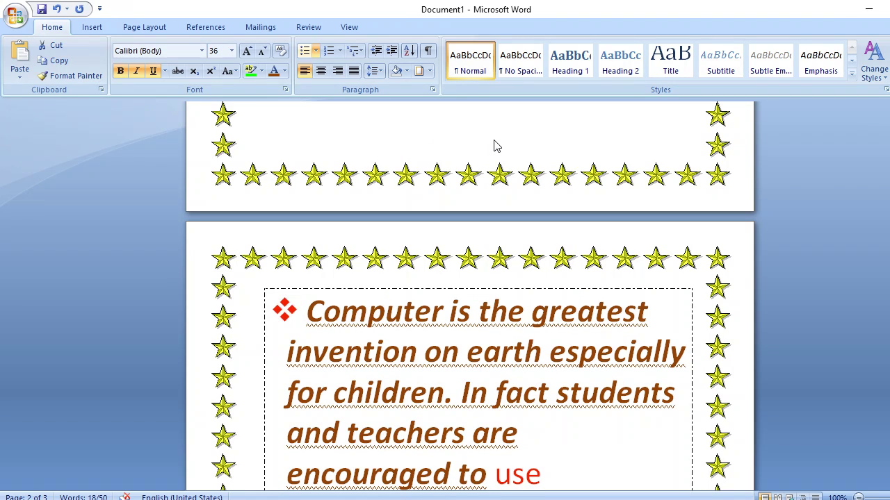
{"action": "left_click", "coordinate": [340, 94]}
{"action": "left_click", "coordinate": [329, 51]}
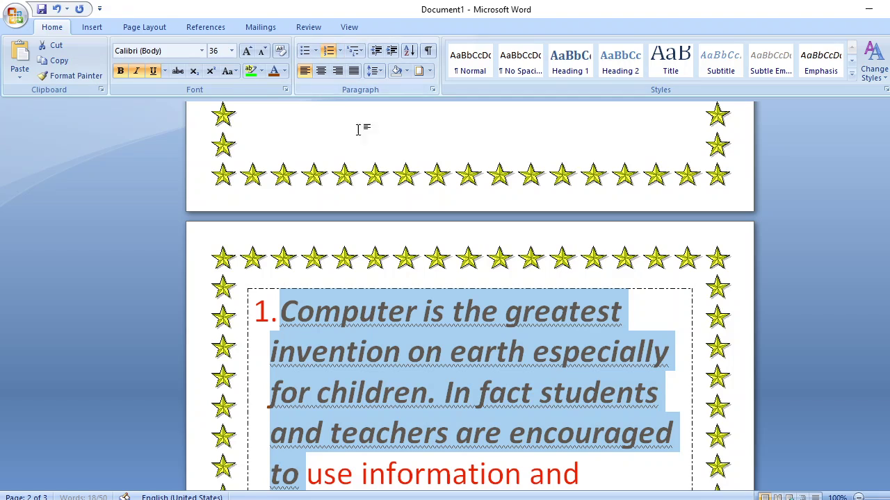
{"action": "left_click", "coordinate": [329, 51]}
{"action": "left_click", "coordinate": [327, 155]}
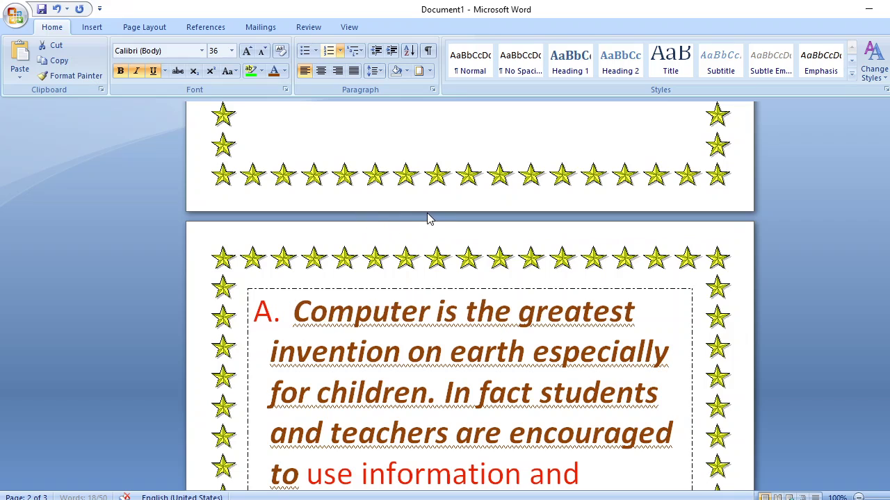
{"action": "left_click", "coordinate": [506, 209]}
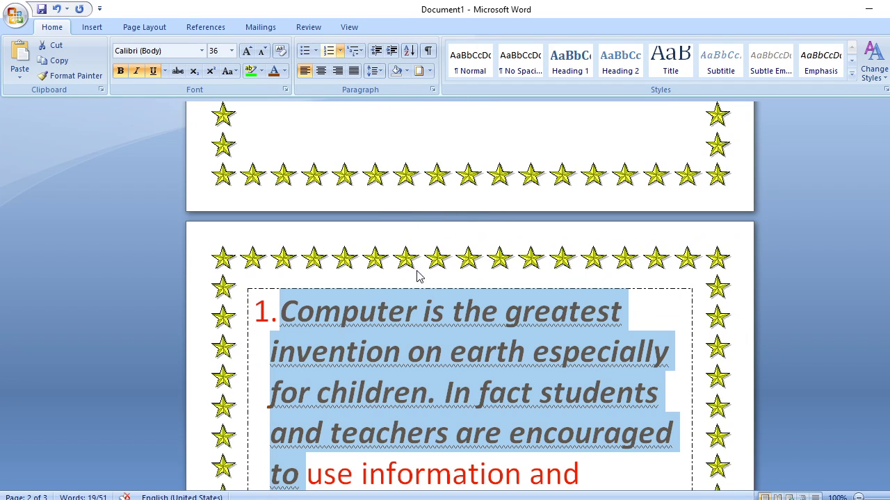
{"action": "left_click", "coordinate": [351, 136]}
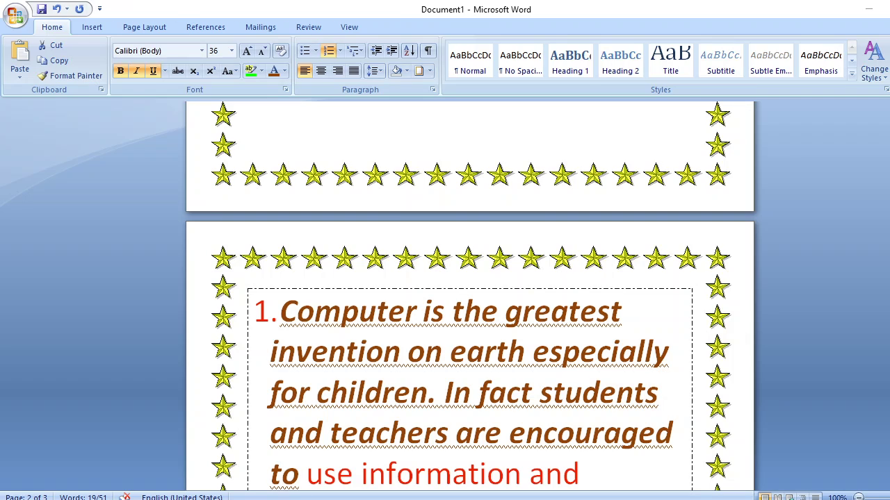
Step: Set the numbered paragraph's line spacing to 1.5, then try a dashed border around the selected text and undo the border
{"action": "key", "text": "shift+Down"}
{"action": "key", "text": "shift+Down"}
{"action": "key", "text": "shift+Down"}
{"action": "key", "text": "shift+Down"}
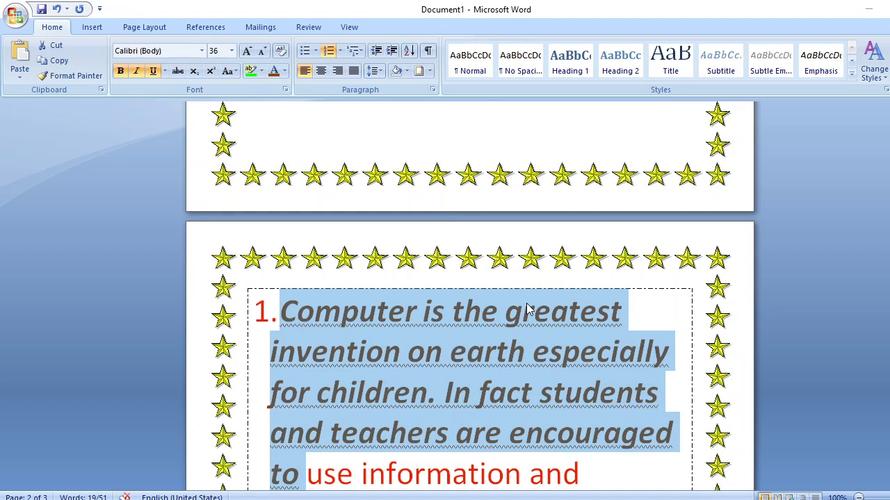
{"action": "key", "text": "ctrl+5"}
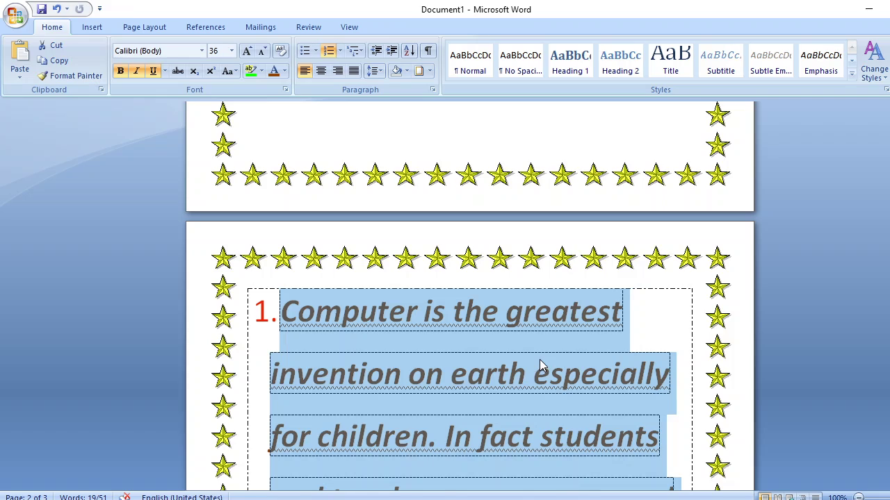
{"action": "key", "text": "ctrl+z"}
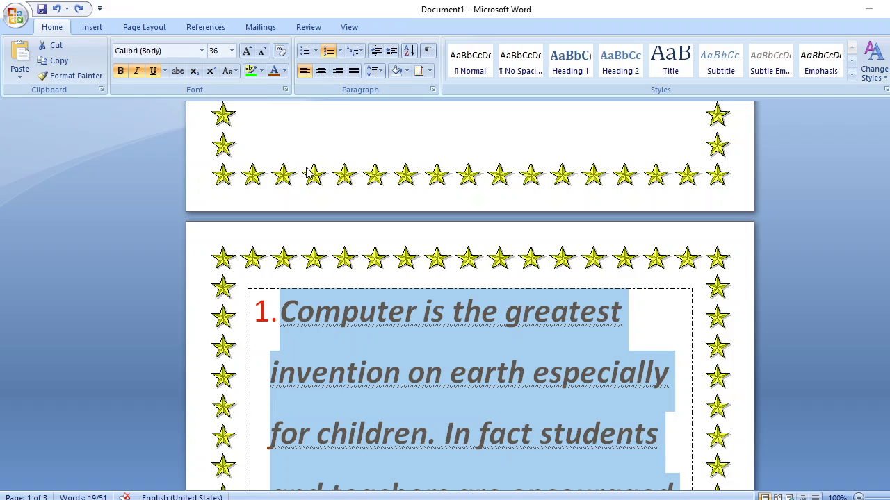
Step: Replace the star page border with the orange cupcake art border and check it throughout the document
{"action": "key", "text": "ctrl+z"}
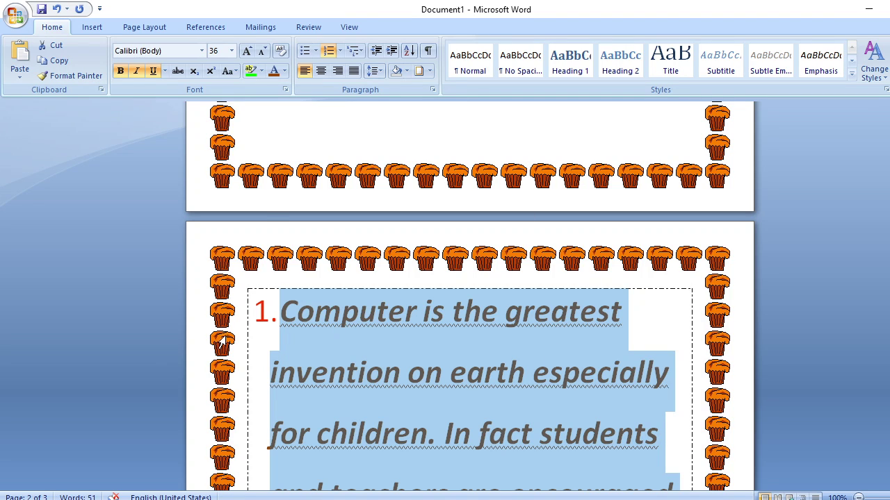
{"action": "scroll", "coordinate": [221, 340], "scroll_direction": "down", "scroll_amount": 15}
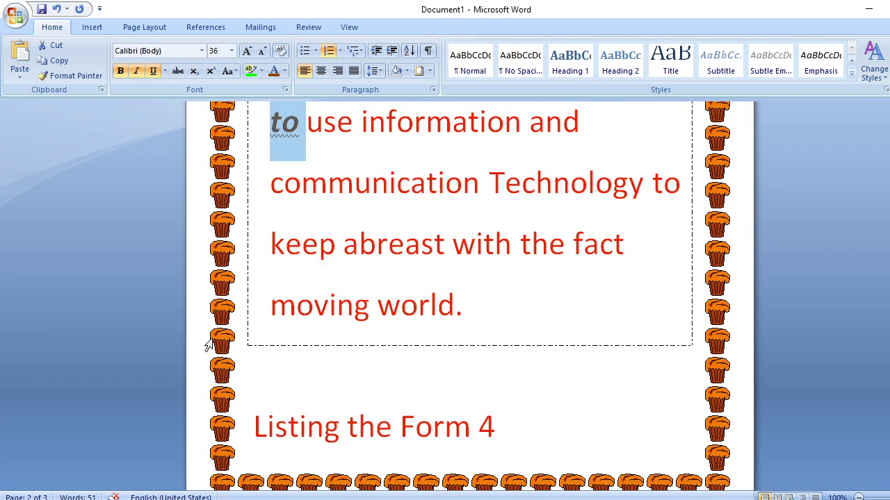
{"action": "scroll", "coordinate": [209, 346], "scroll_direction": "down", "scroll_amount": 3}
{"action": "scroll", "coordinate": [209, 345], "scroll_direction": "up", "scroll_amount": 9}
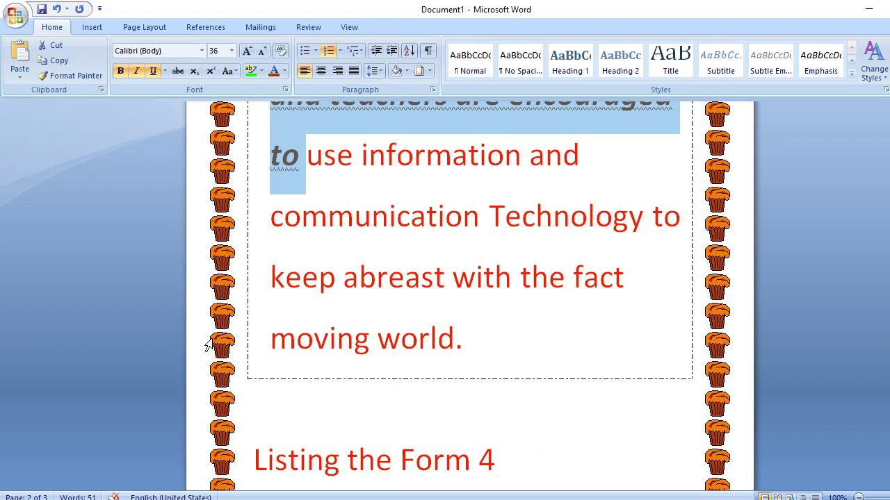
{"action": "scroll", "coordinate": [208, 346], "scroll_direction": "up", "scroll_amount": 10}
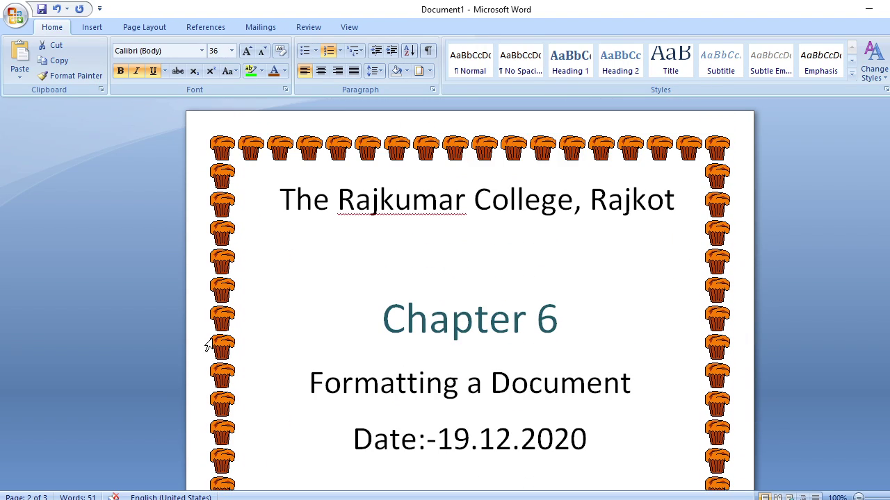
{"action": "scroll", "coordinate": [445, 383], "scroll_direction": "down", "scroll_amount": 6}
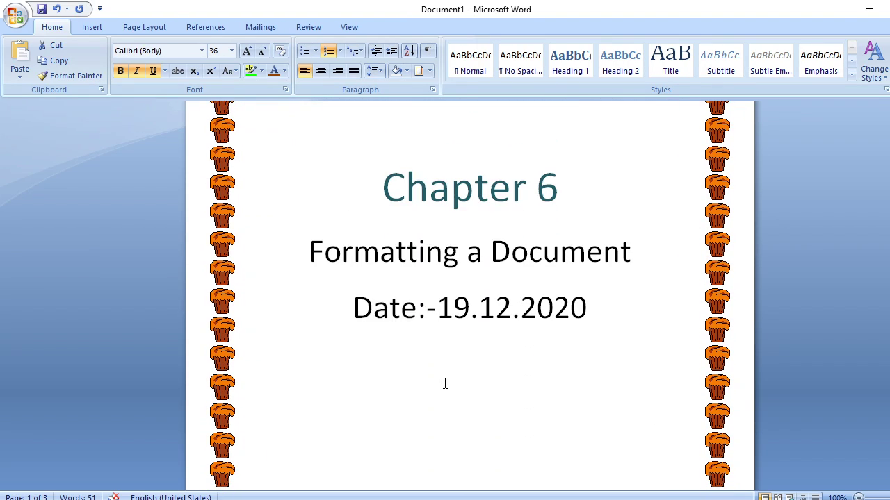
{"action": "scroll", "coordinate": [458, 380], "scroll_direction": "up", "scroll_amount": 4}
{"action": "scroll", "coordinate": [458, 380], "scroll_direction": "up", "scroll_amount": 3}
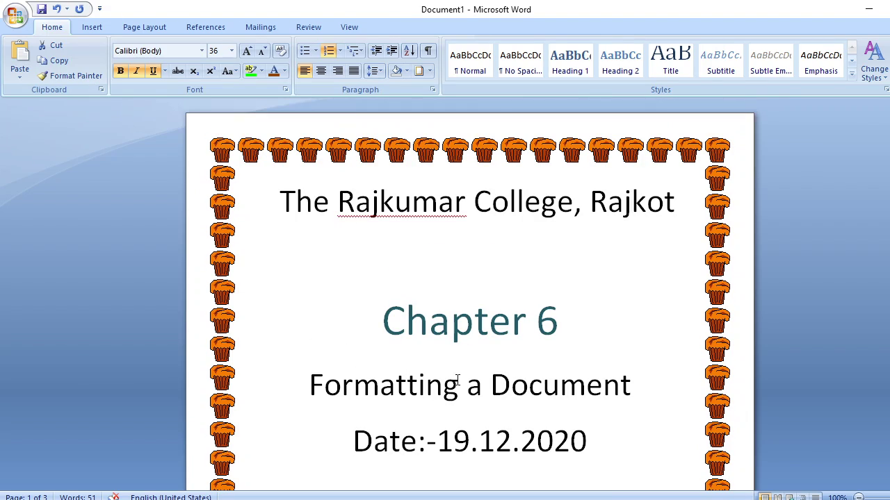